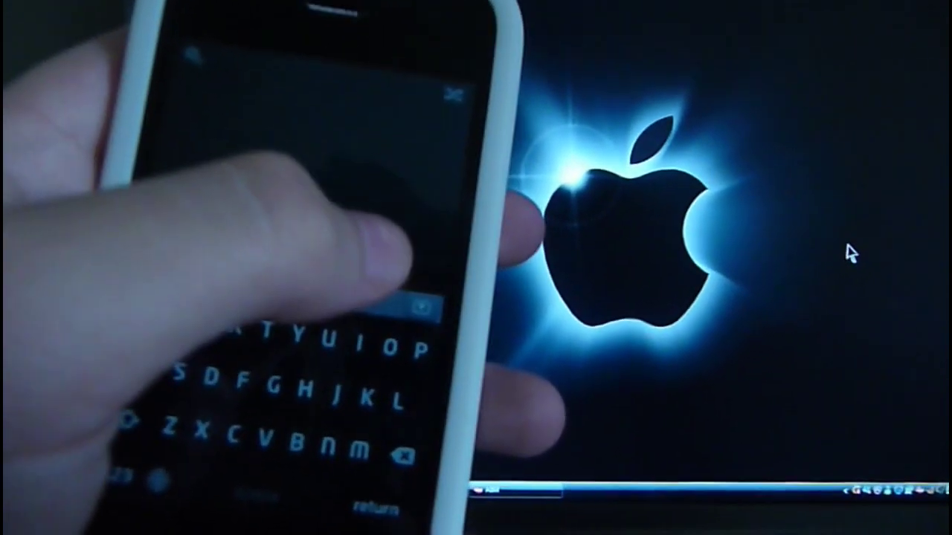
{"action": "right_click", "coordinate": [851, 253]}
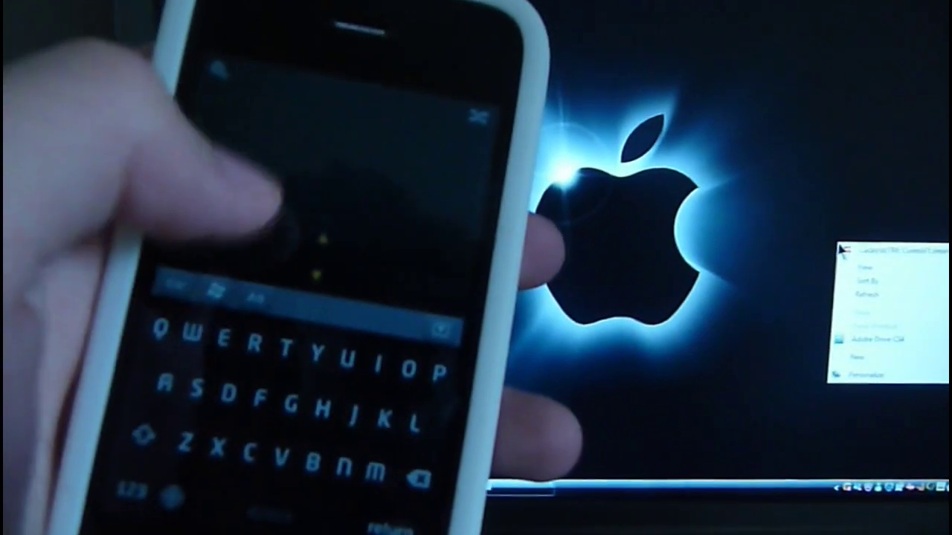